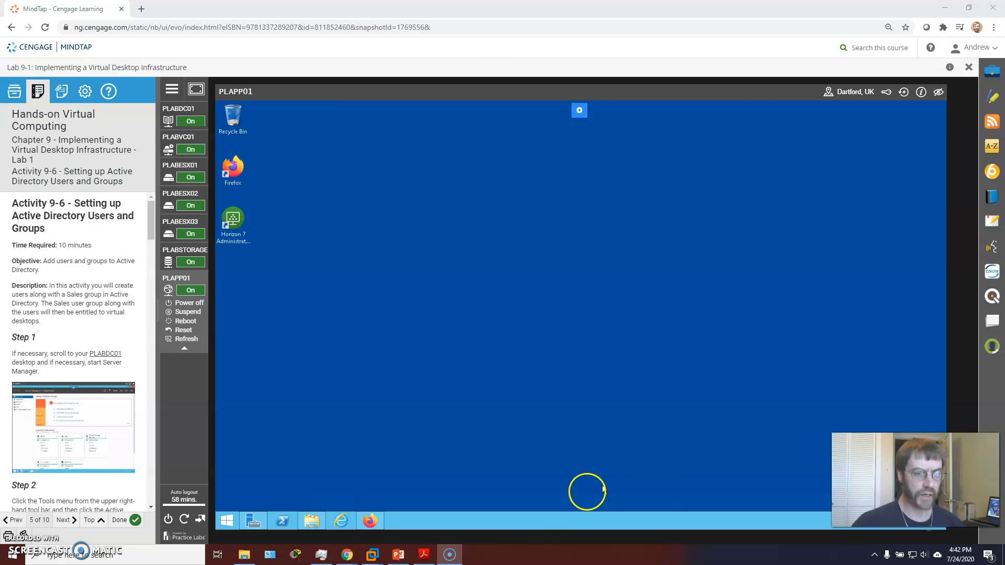
- Advance the MindTap lab instructions from Activity 9-6 to Activity 9-7
click(64, 520)
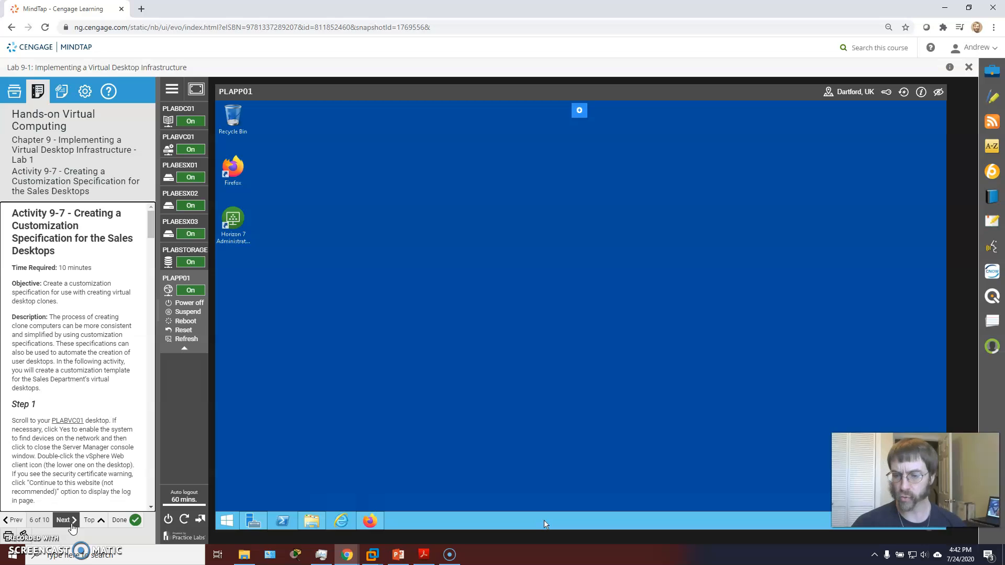
- Page the instructions forward, then back to Activity 9-6, Setting up Active Directory Users and Groups
click(69, 519)
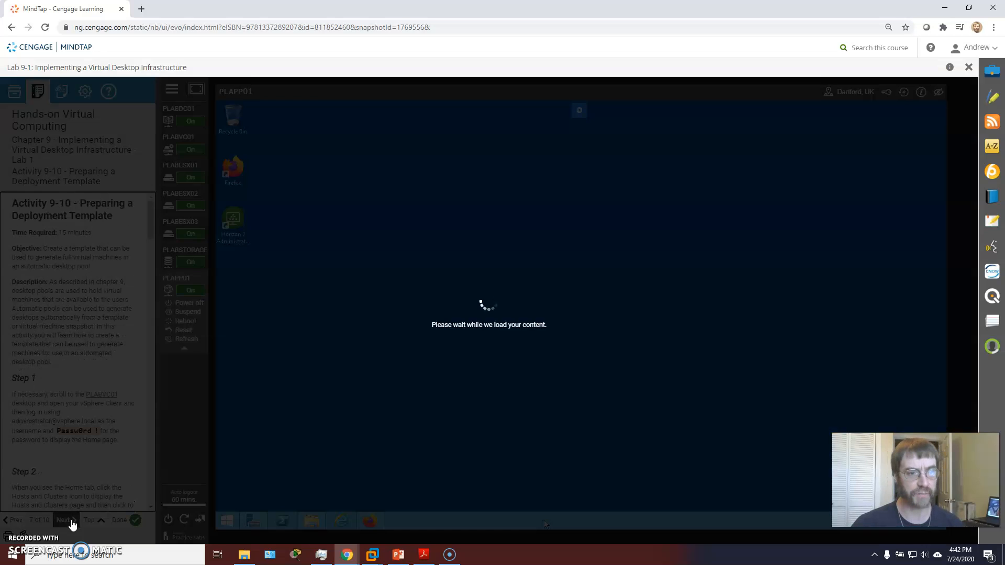
click(24, 521)
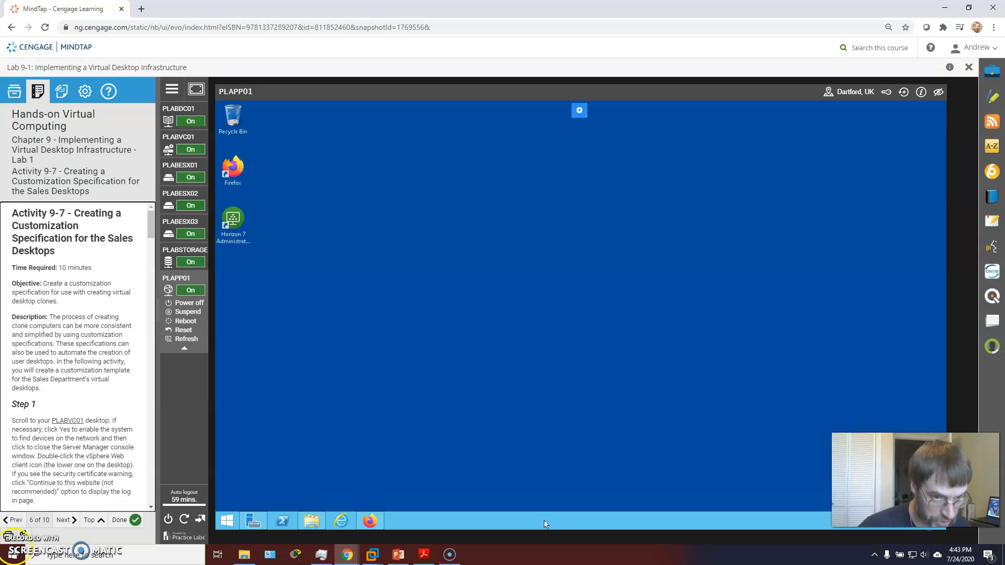
click(68, 525)
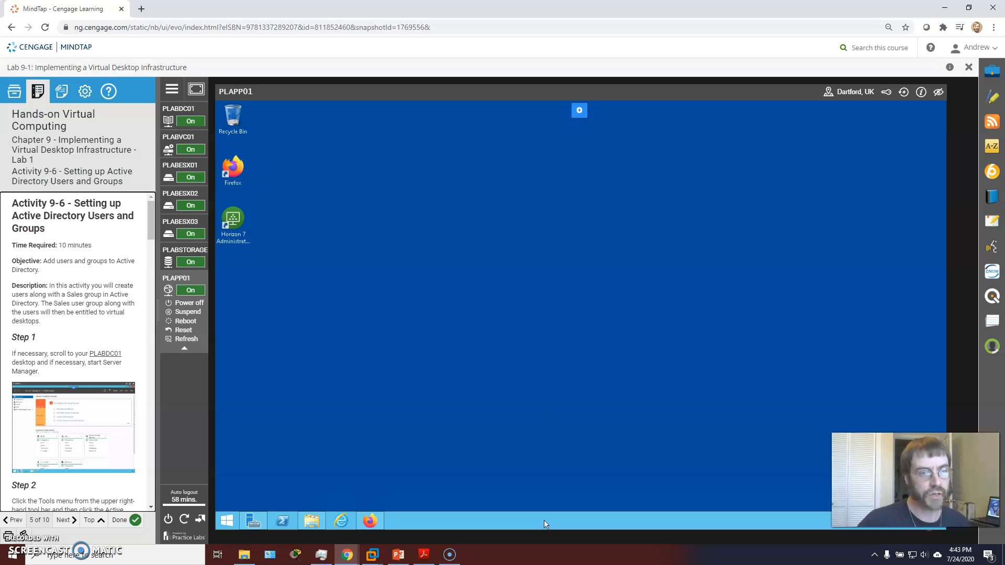
- Switch to PLABDC01 and launch Active Directory Users and Computers from Server Manager's Tools menu
click(174, 109)
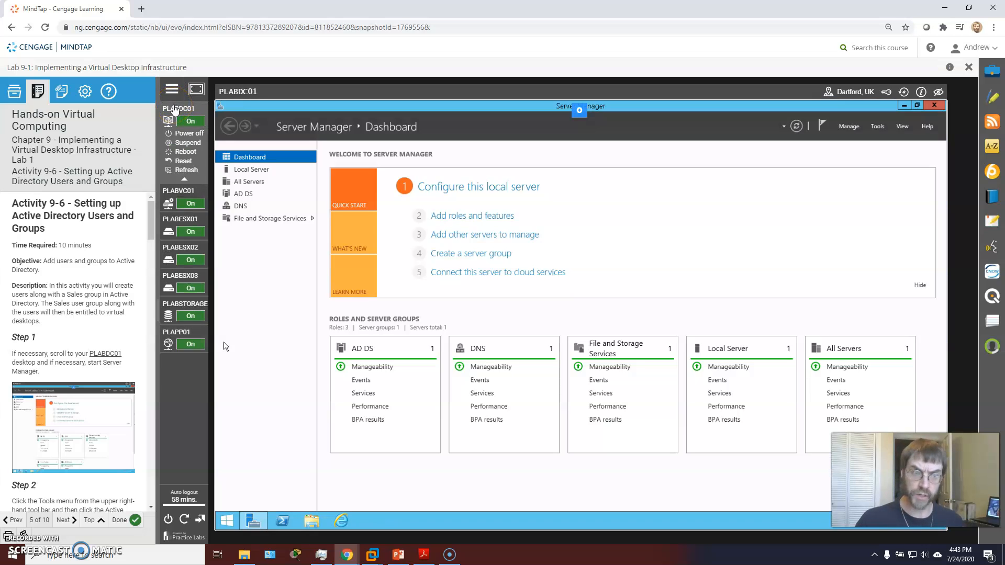
click(187, 199)
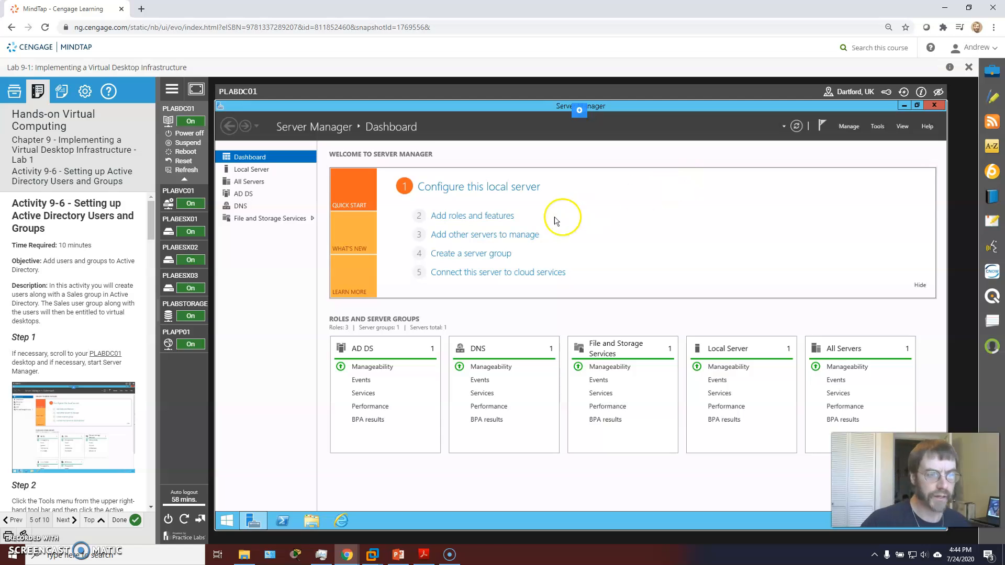
scroll(74, 367, down, 3)
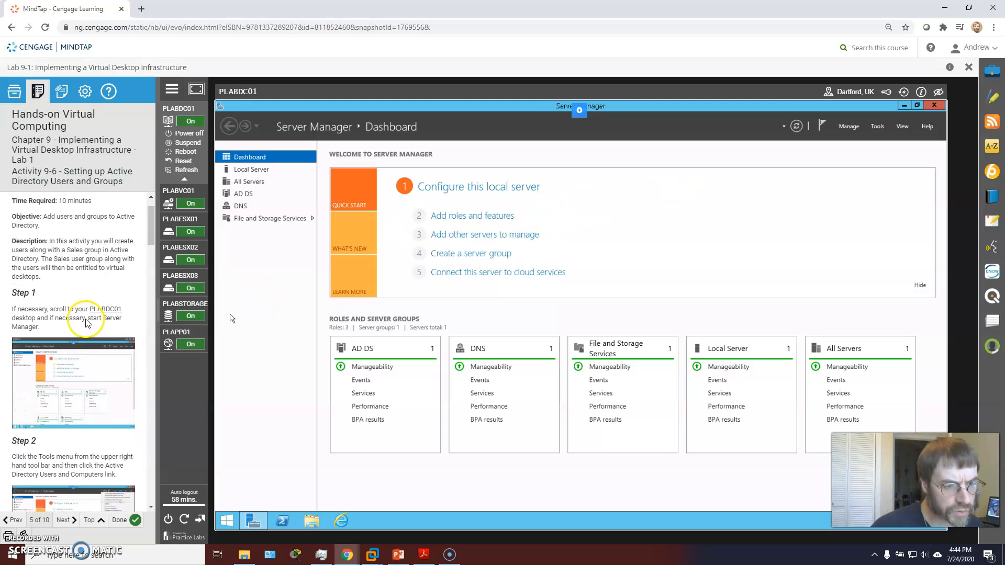
click(879, 126)
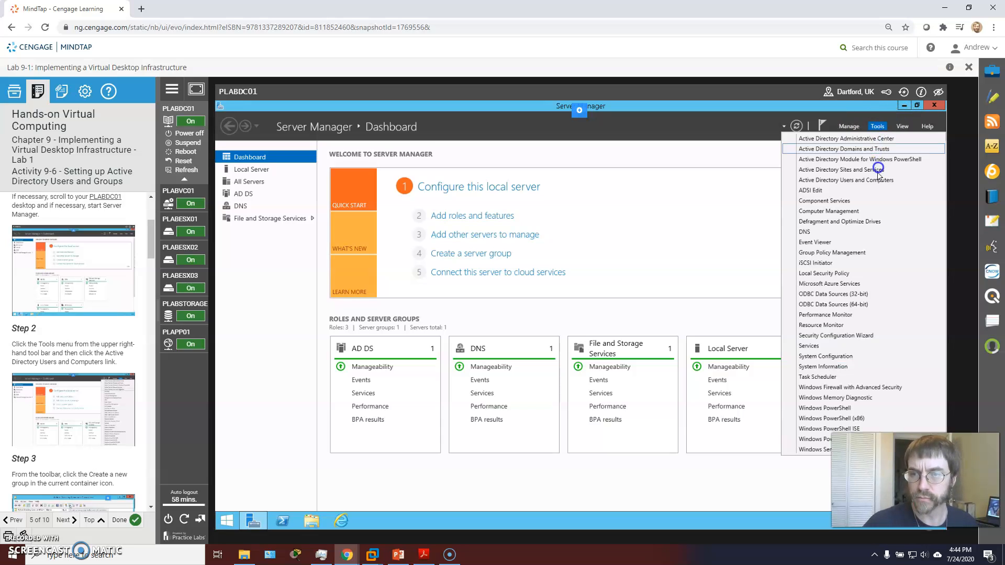
click(846, 180)
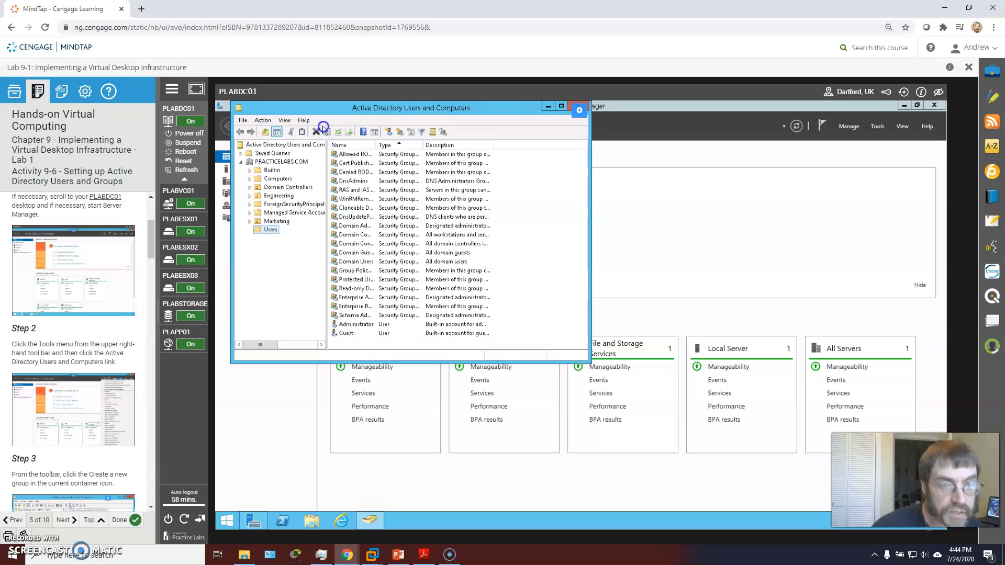
- Create a global security group named 'Sales Users' in the PRACTICELABS.COM Users container
click(401, 133)
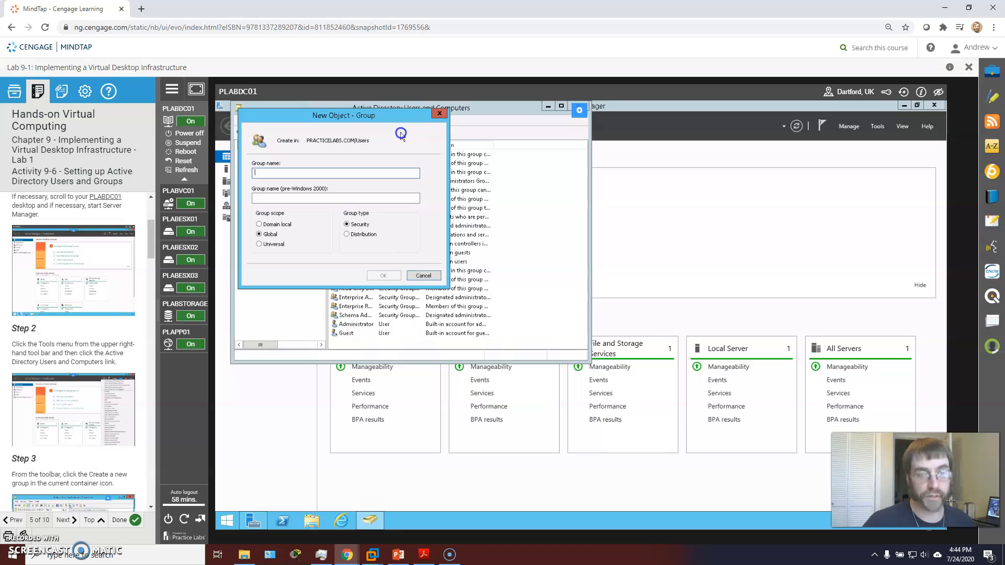
scroll(79, 366, down, 3)
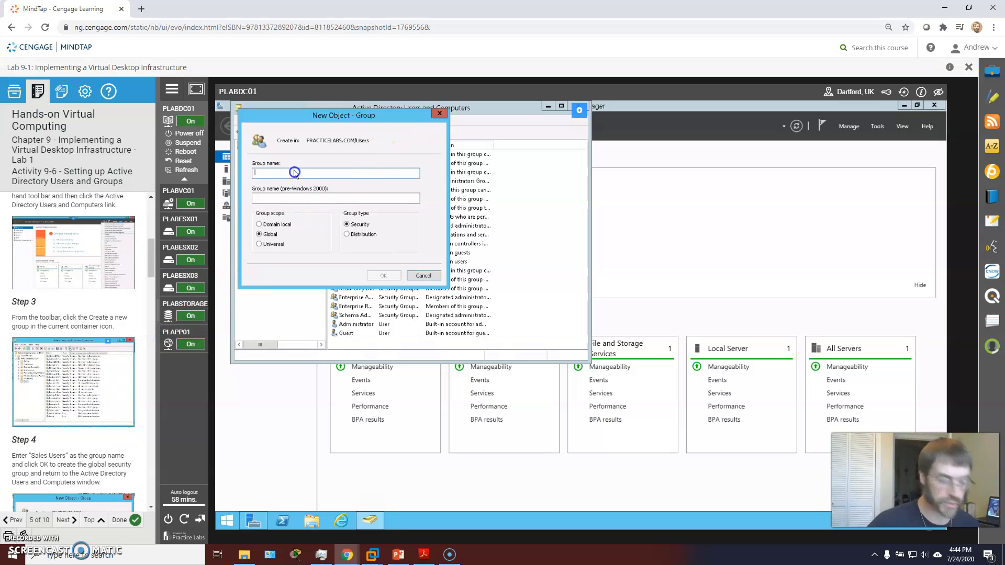
text(Sales U)
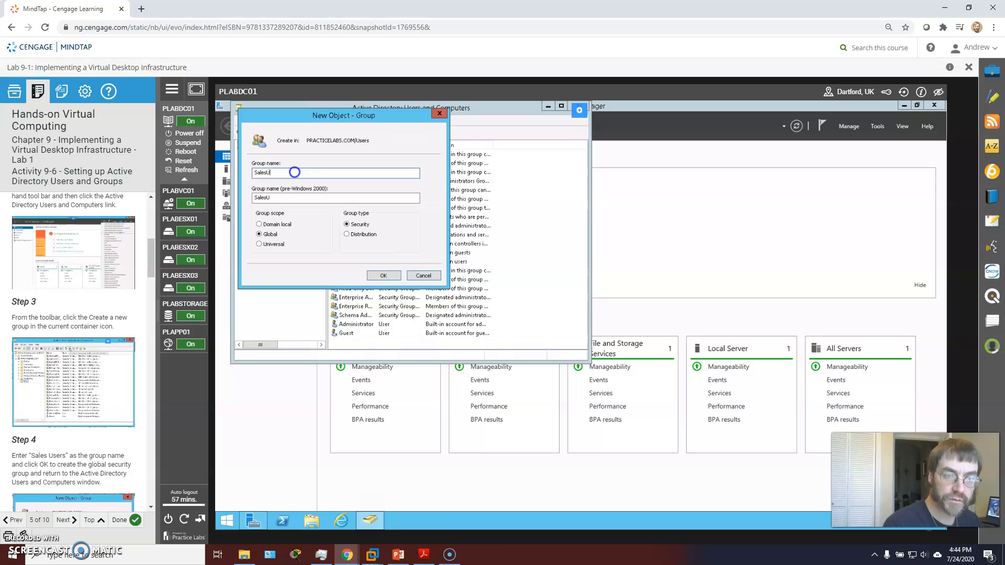
text(sers)
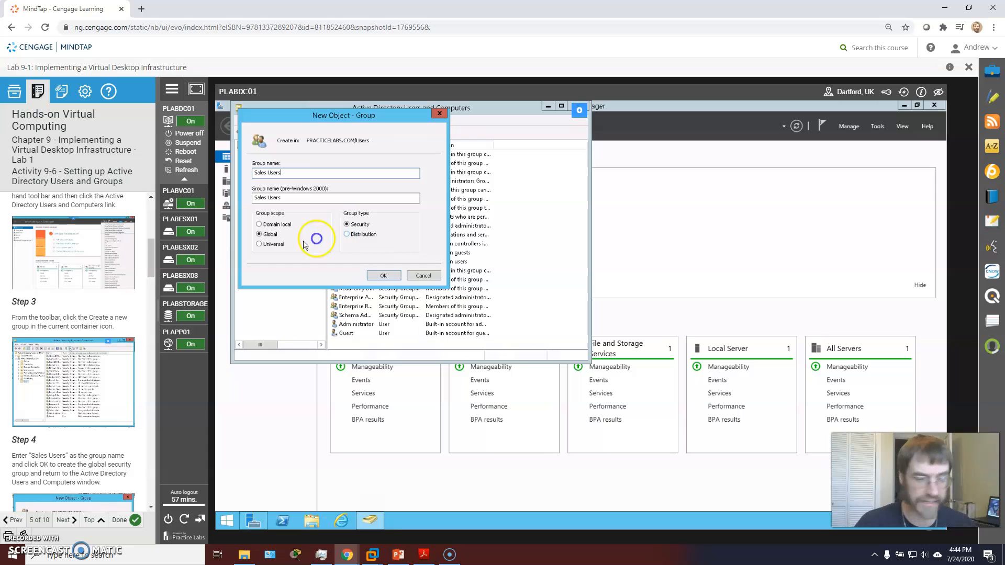
scroll(77, 322, down, 3)
scroll(77, 321, down, 1)
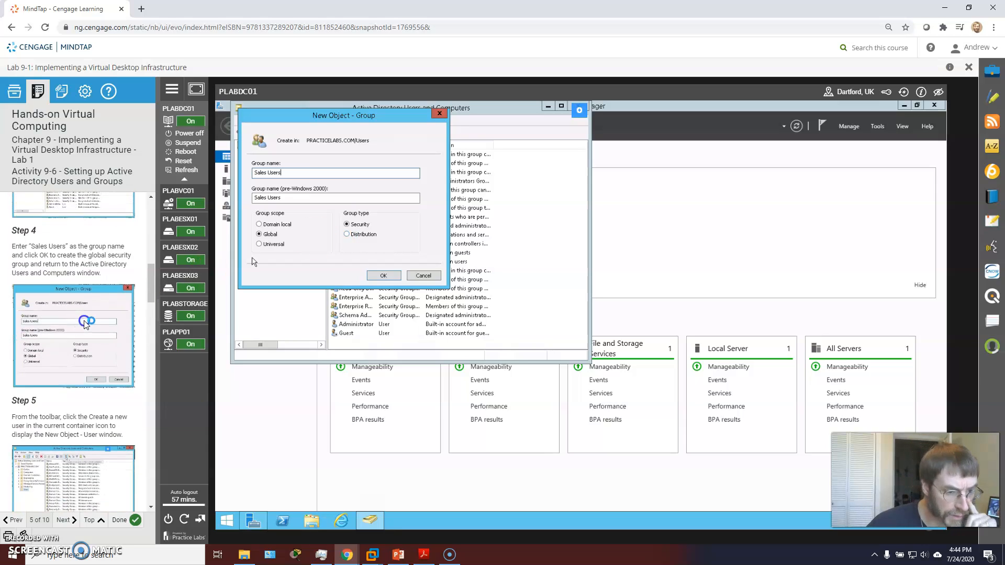
click(387, 276)
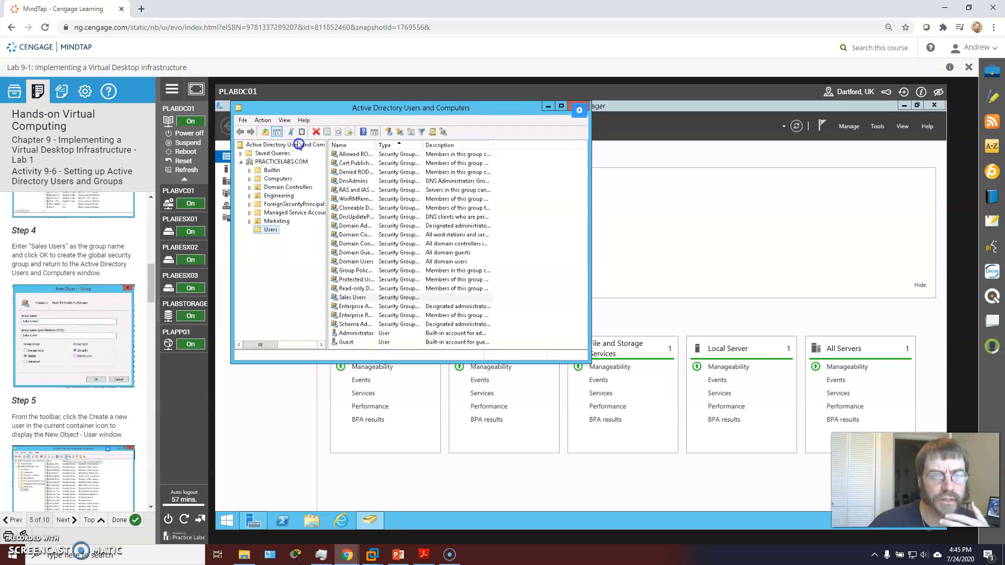
- Start a new user account, entering the user's first name, last name and logon name
click(389, 132)
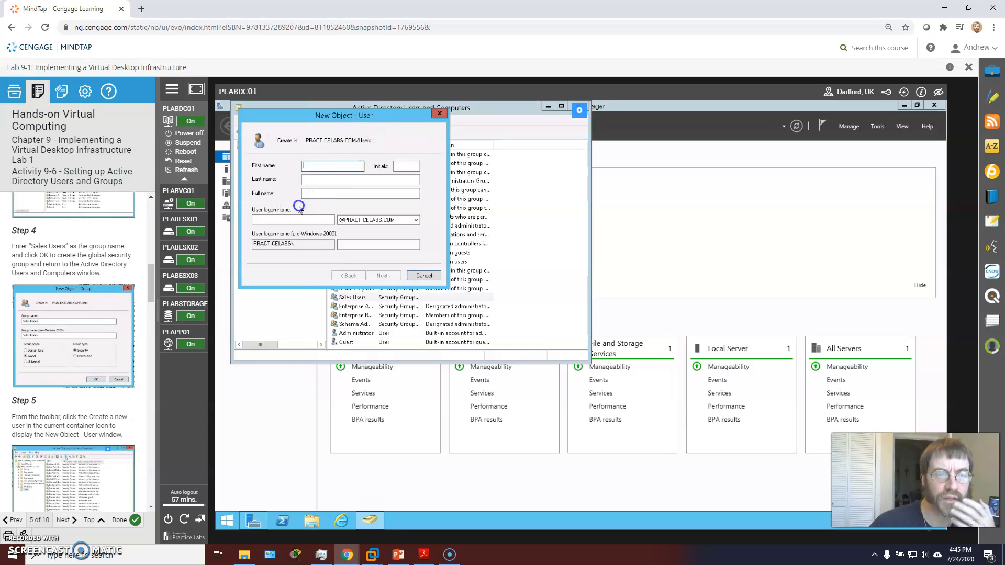
click(90, 321)
scroll(90, 321, down, 3)
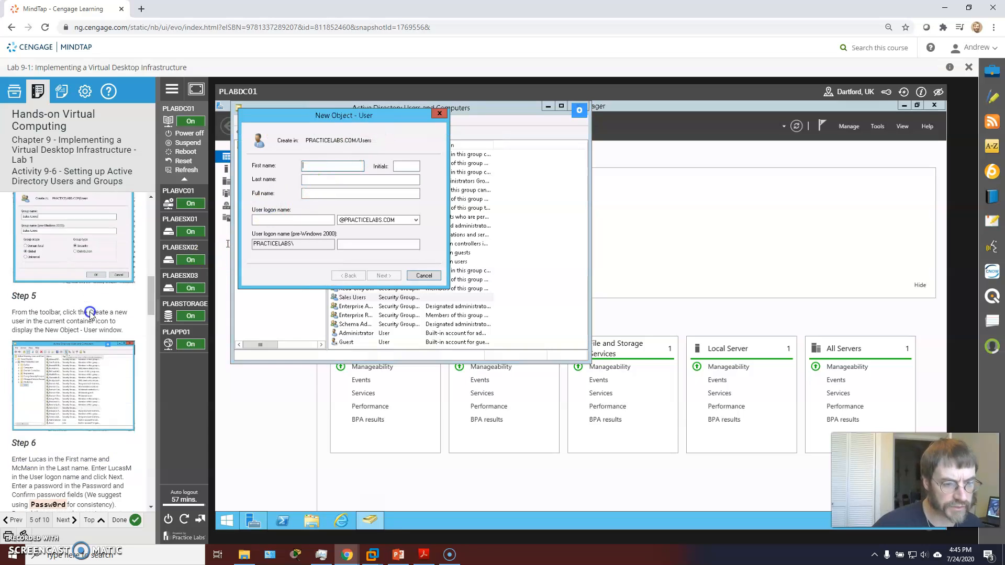
click(331, 168)
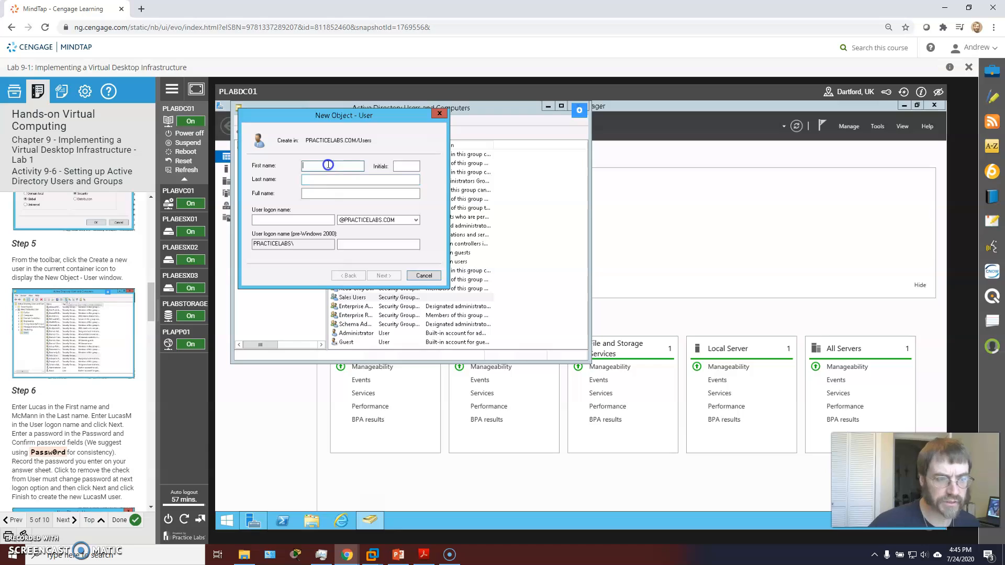
key(Tab)
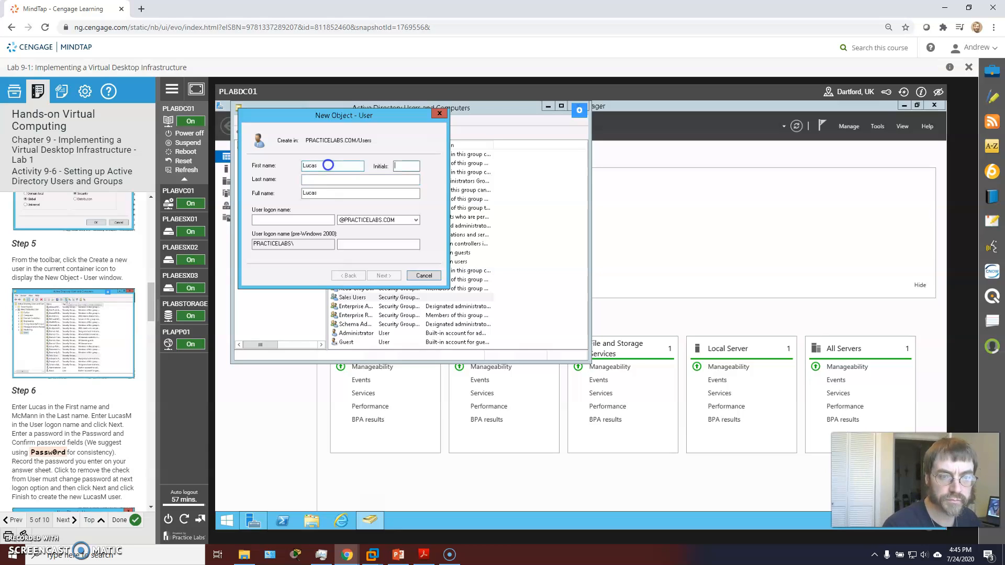
key(Tab)
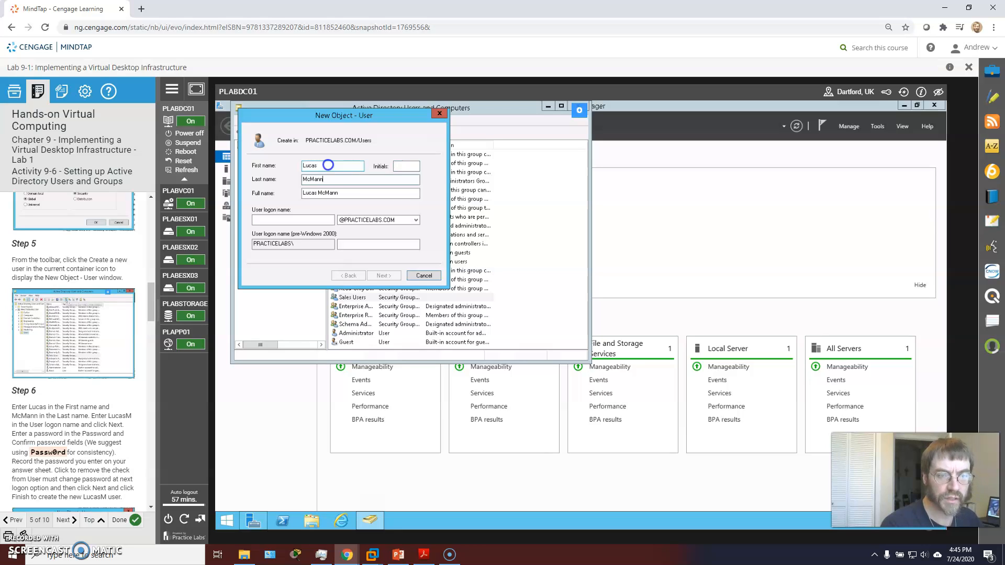
click(296, 219)
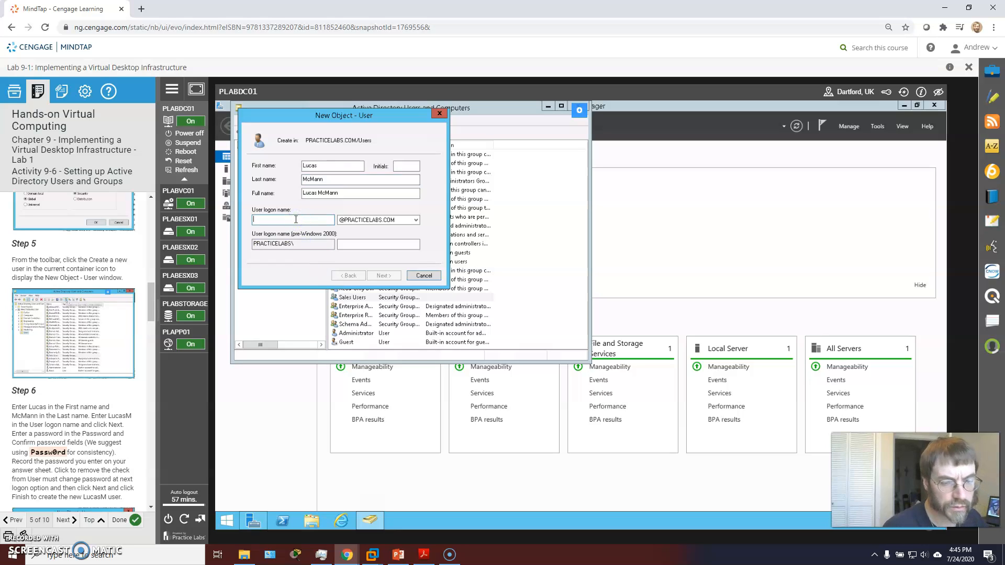
text(LucasM)
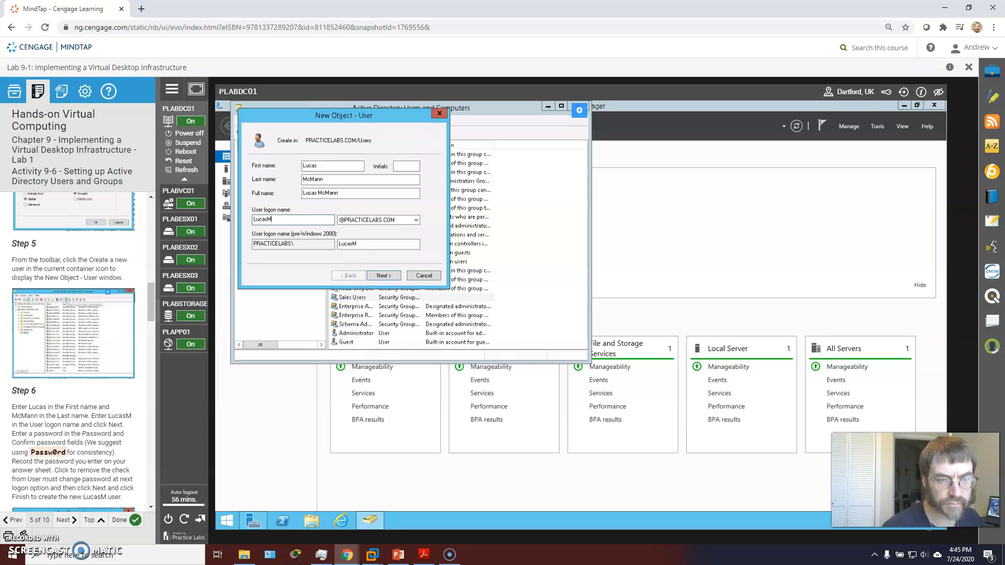
- Enter and confirm the account password, clear the change-at-next-logon option, and finish
click(382, 274)
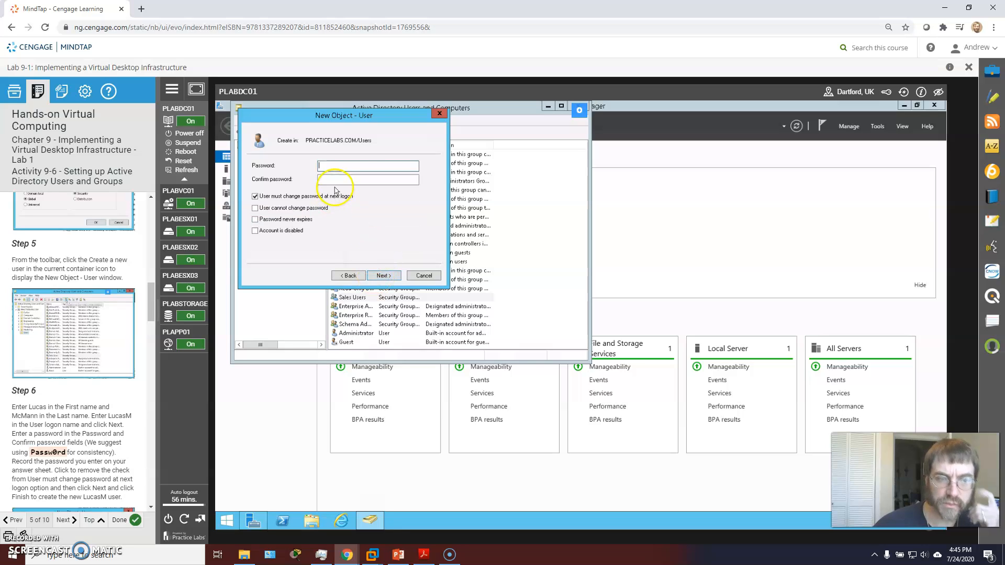
text(Passw0rd)
key(Tab)
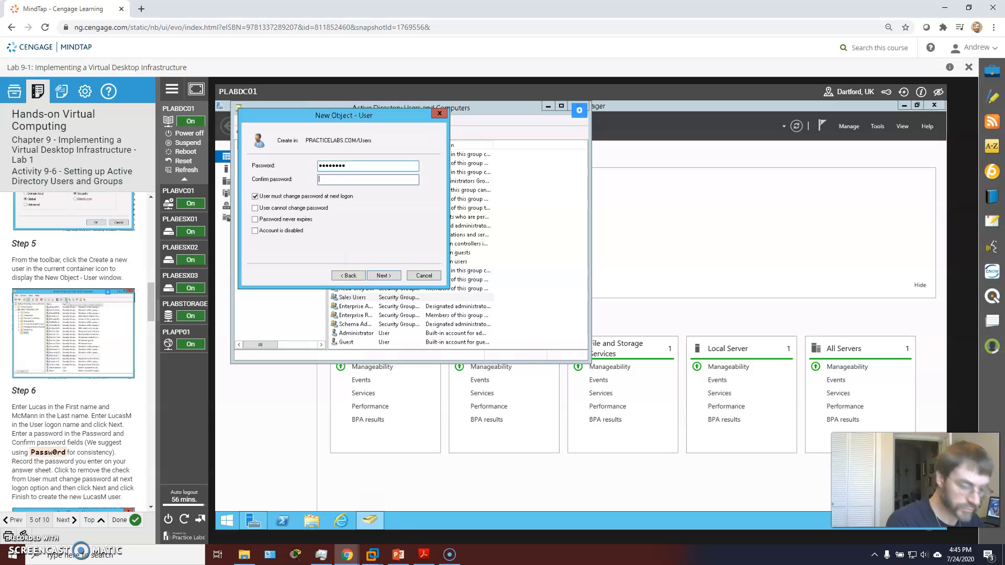
text(Passw0rd)
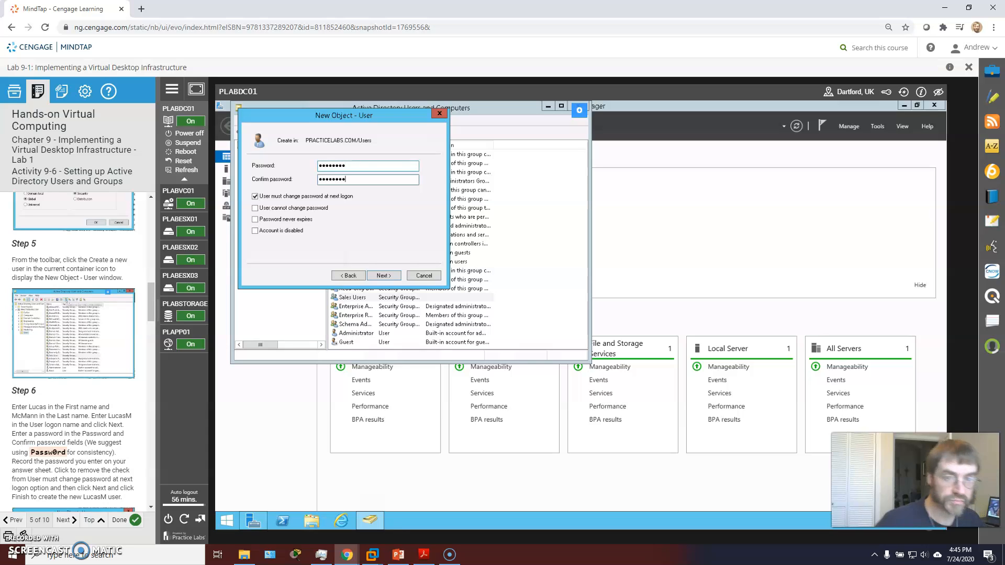
scroll(79, 375, down, 1)
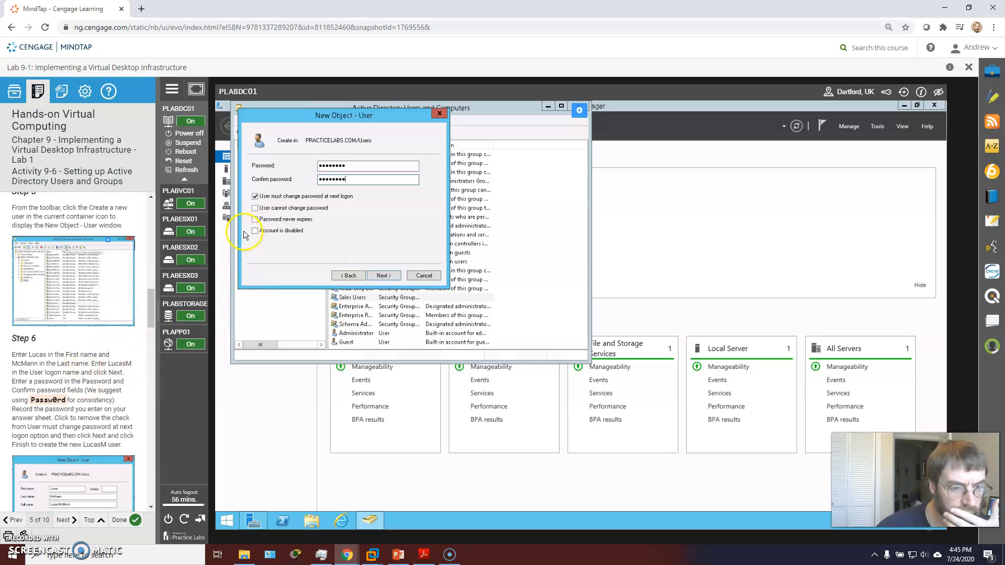
click(255, 197)
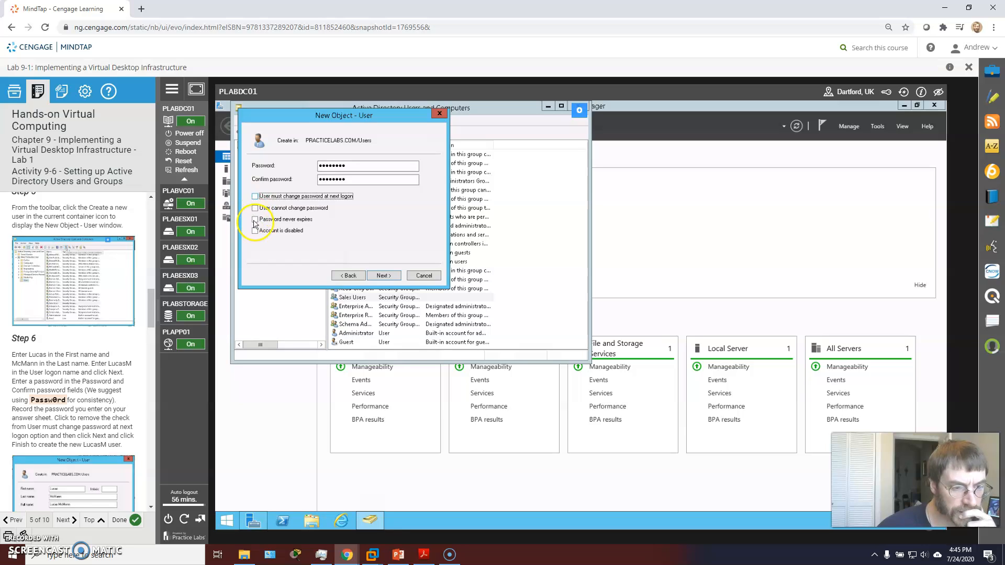
click(380, 276)
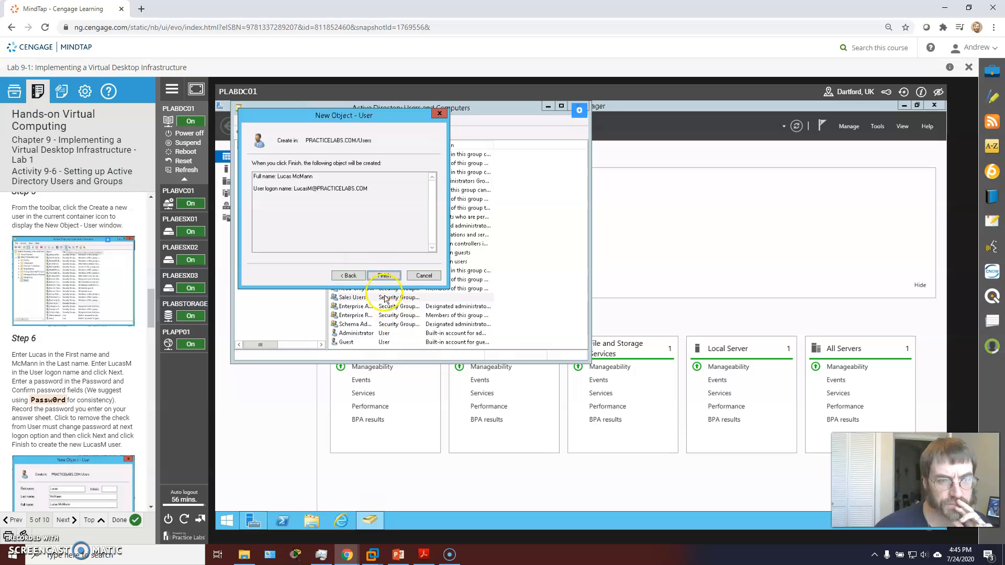
click(384, 277)
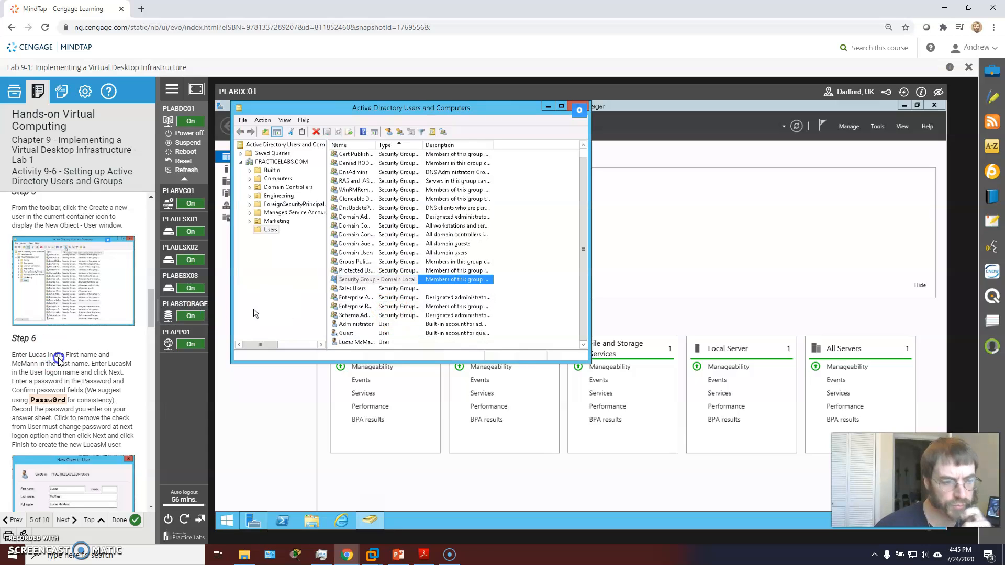
- Begin adding the new user to groups, resolving 'Remote' to Remote Desktop Users
scroll(78, 346, down, 4)
scroll(84, 347, down, 2)
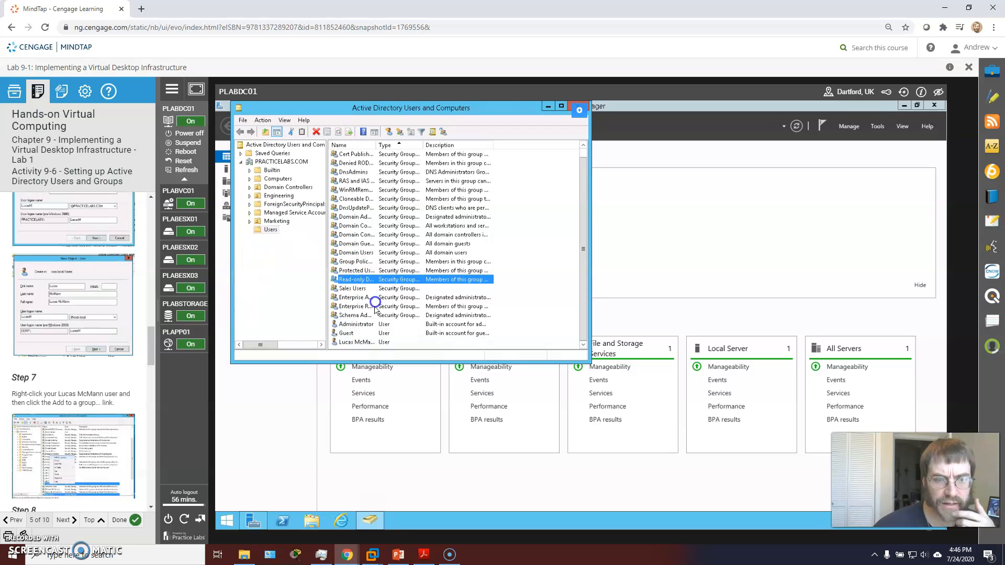
right_click(350, 345)
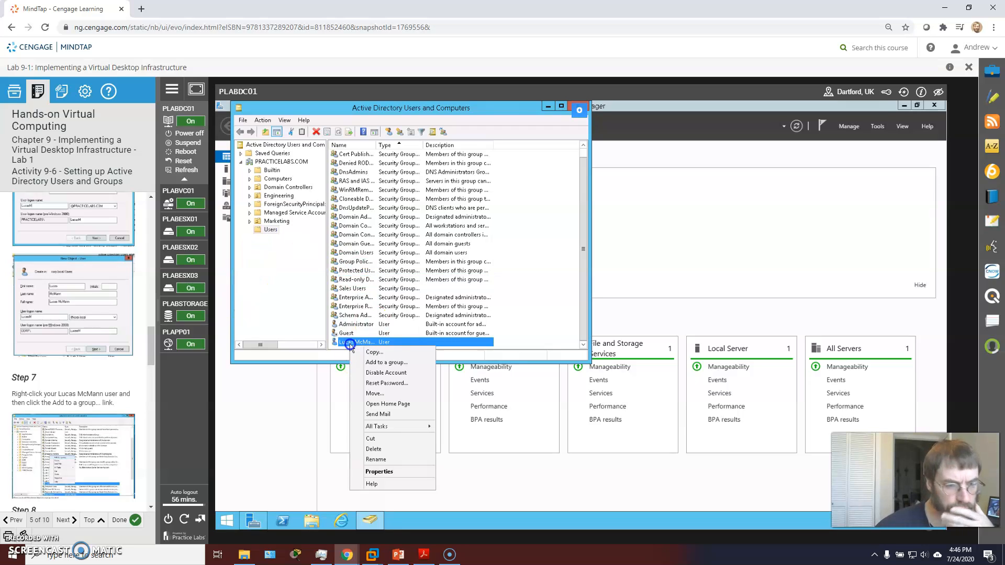
click(394, 363)
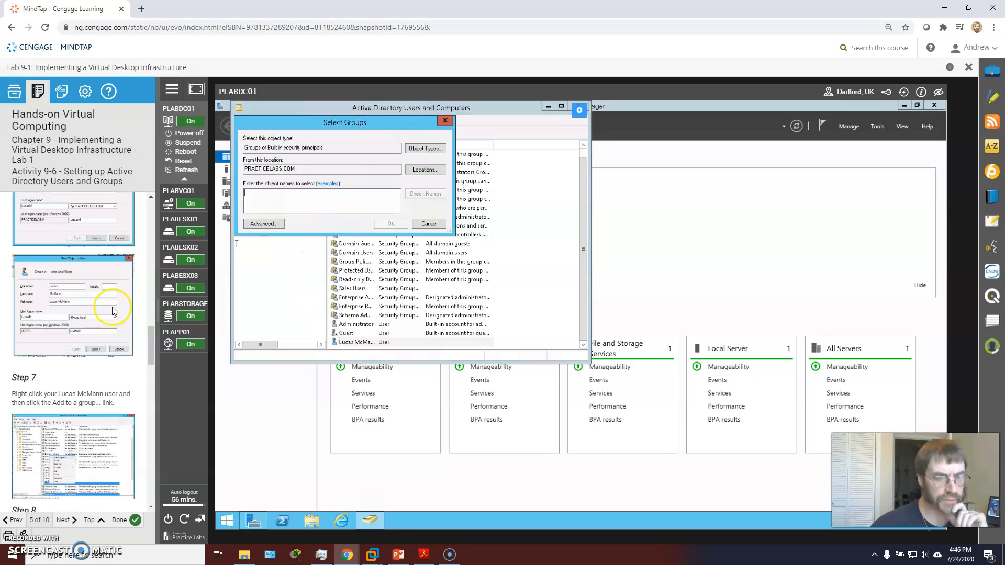
scroll(113, 312, down, 3)
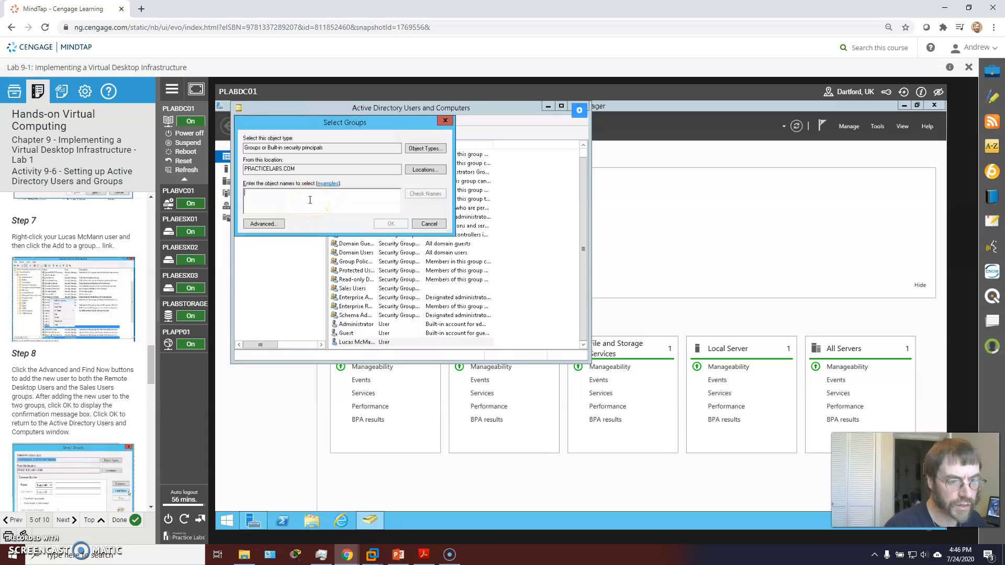
text(remo)
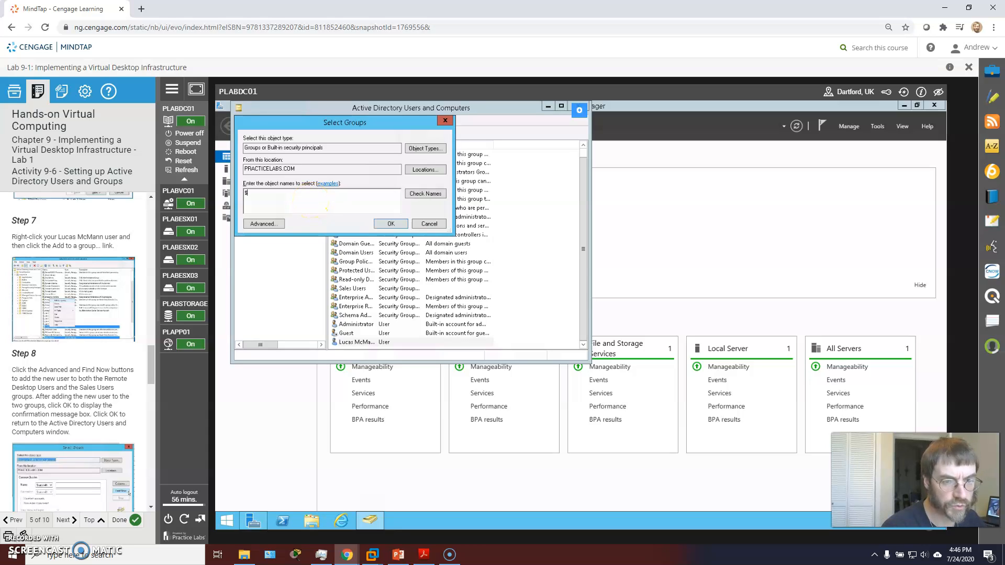
key(BackSpace)
key(BackSpace)
key(BackSpace)
key(BackSpace)
text(Remote)
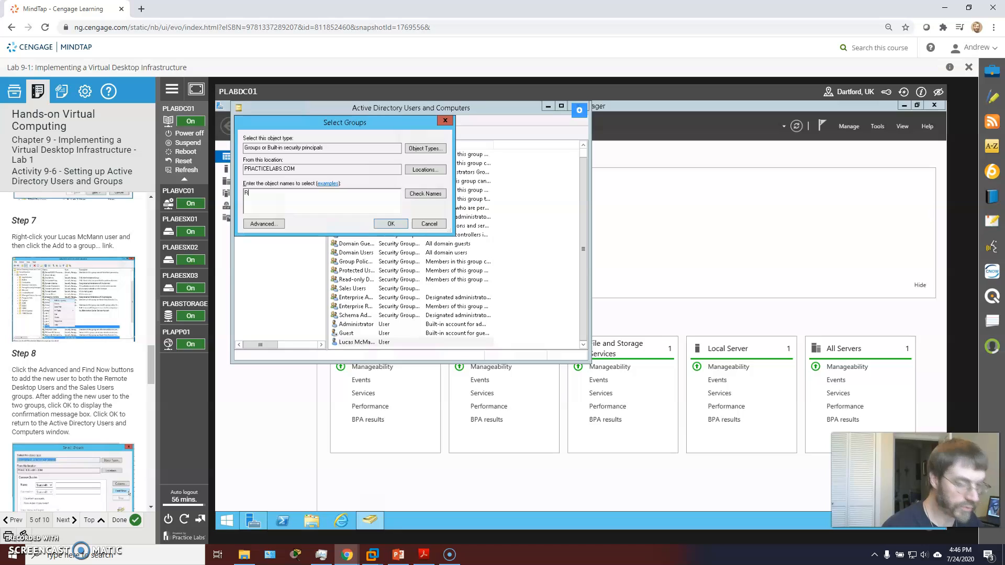
click(434, 195)
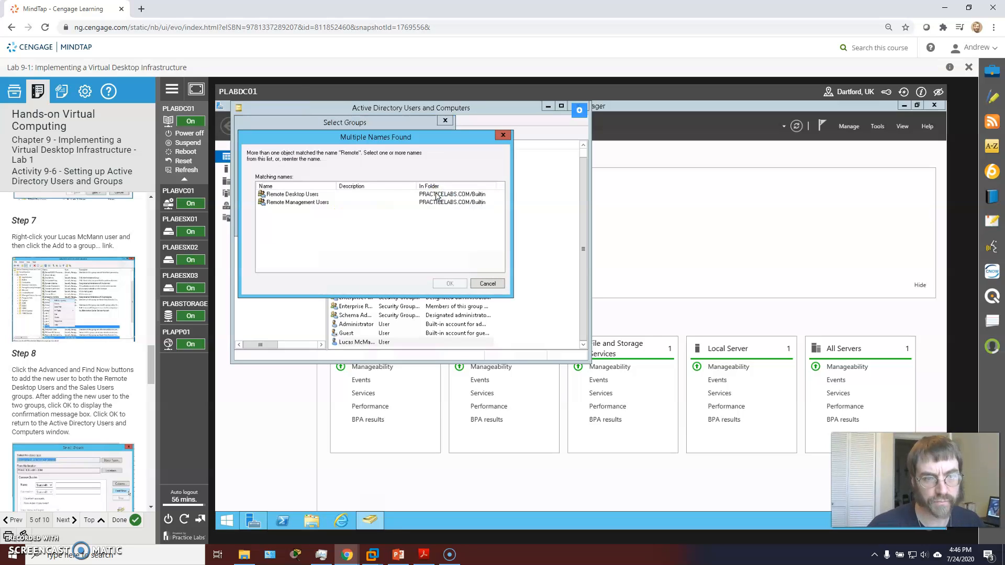
click(290, 194)
click(445, 283)
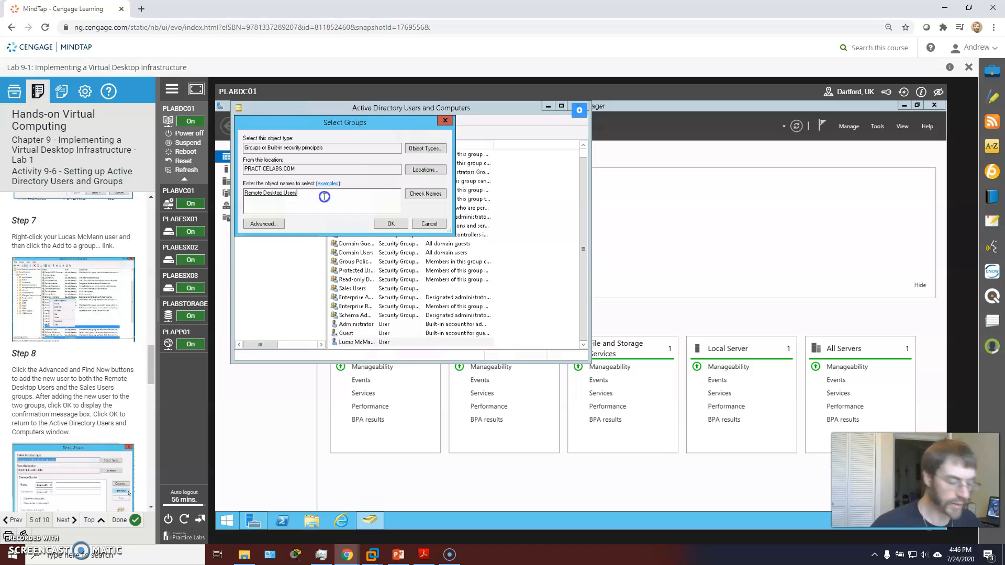
- Add Sales Users alongside it, check both names, and confirm the membership
text(Sale)
click(420, 193)
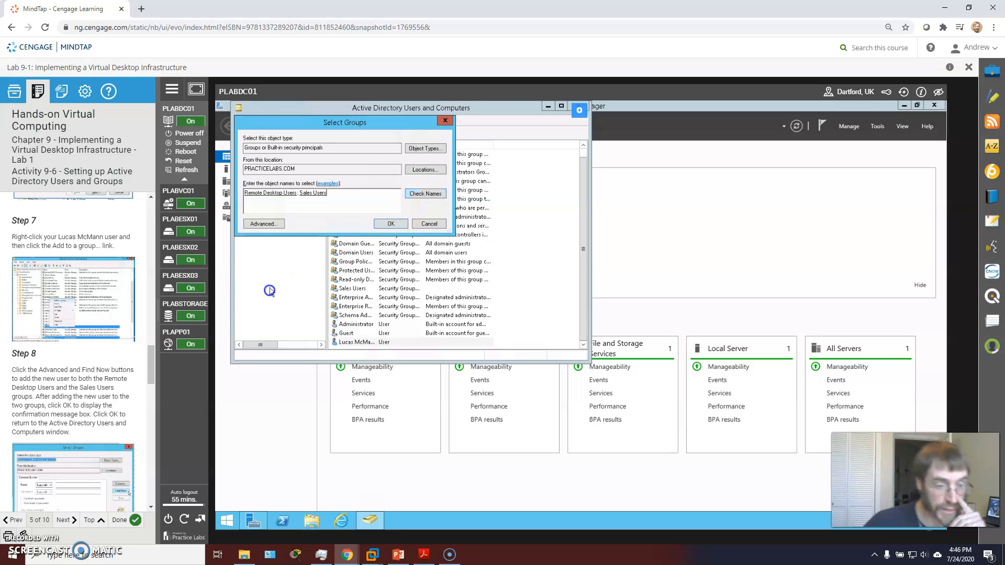
click(401, 224)
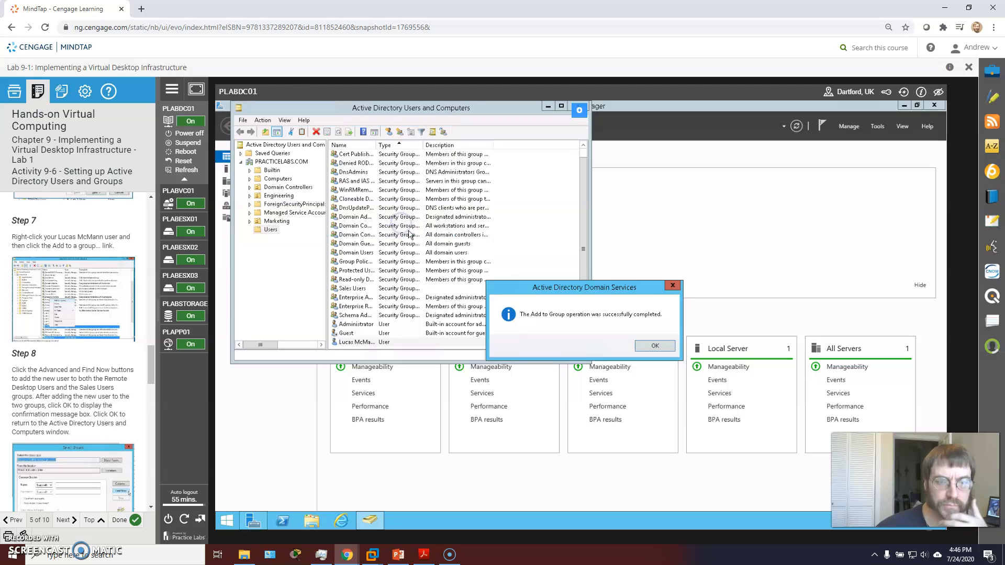
- Verify in the user's Member Of tab that Remote Desktop Users and Sales Users are listed
click(655, 347)
scroll(78, 353, down, 3)
scroll(79, 351, down, 2)
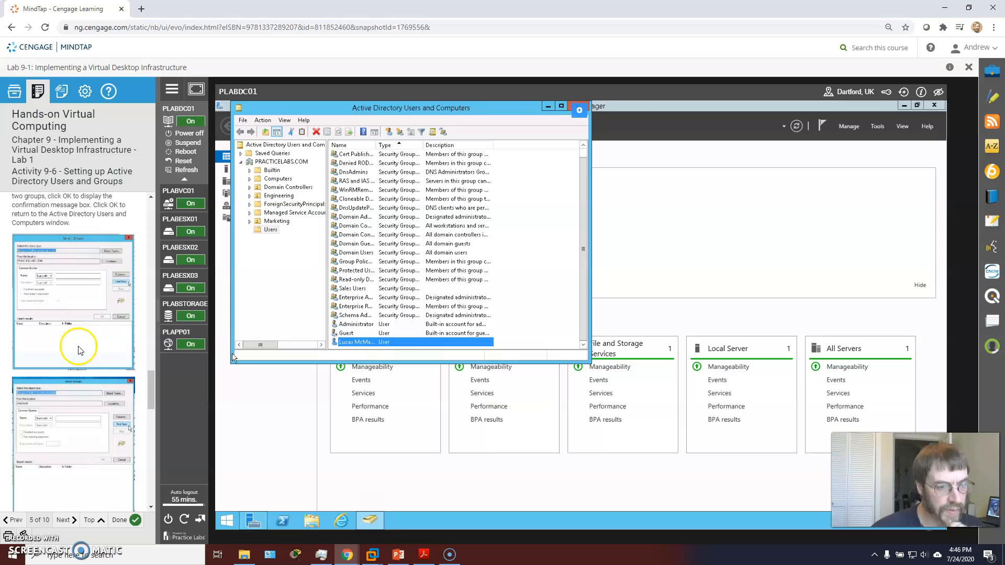
right_click(363, 343)
click(390, 461)
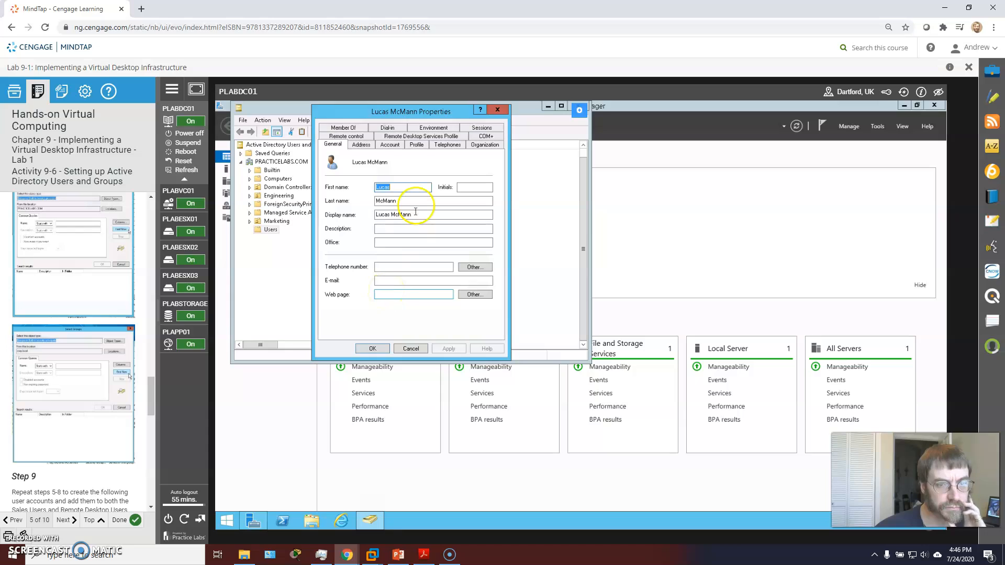
click(343, 128)
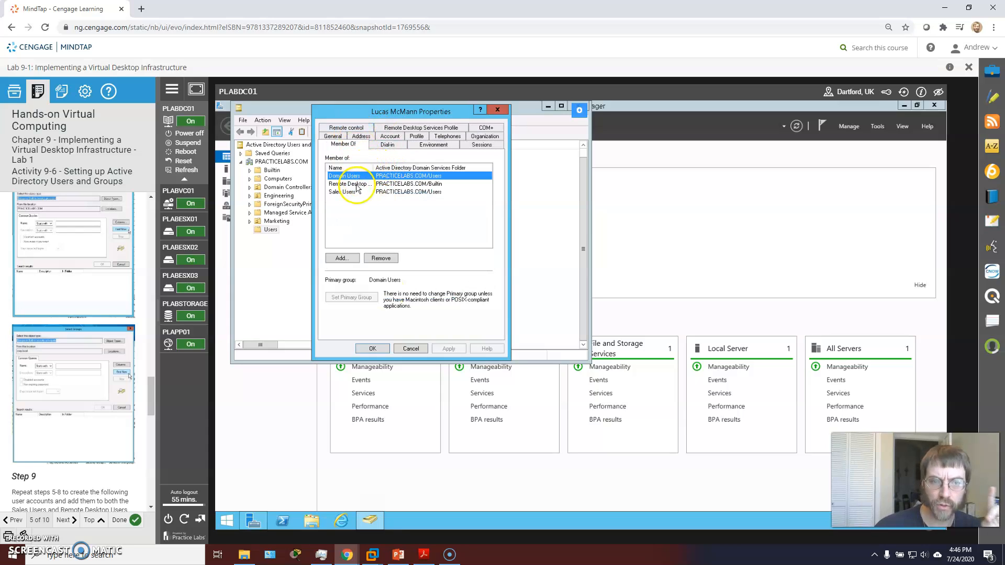
click(356, 184)
click(349, 192)
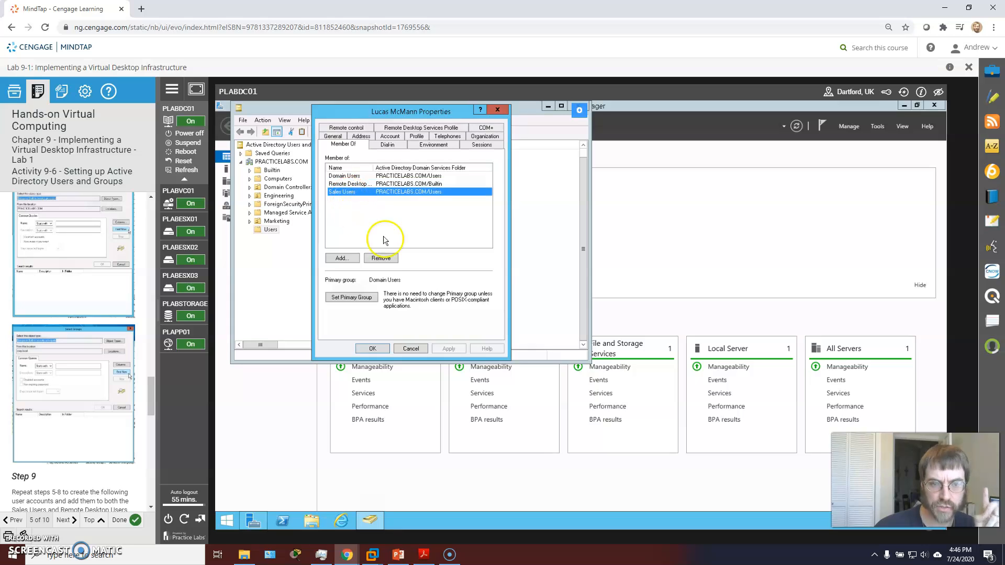
click(372, 348)
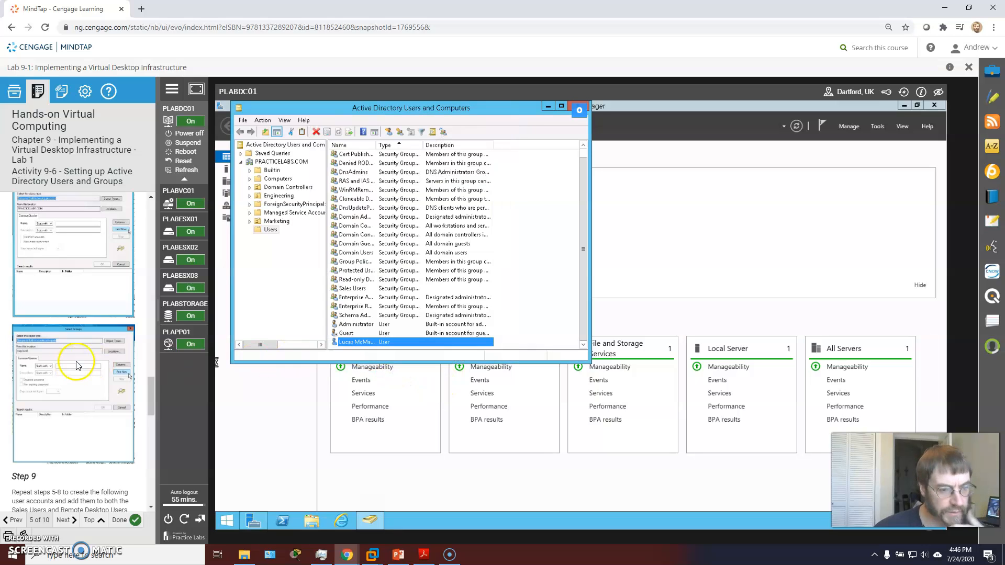
scroll(99, 325, down, 4)
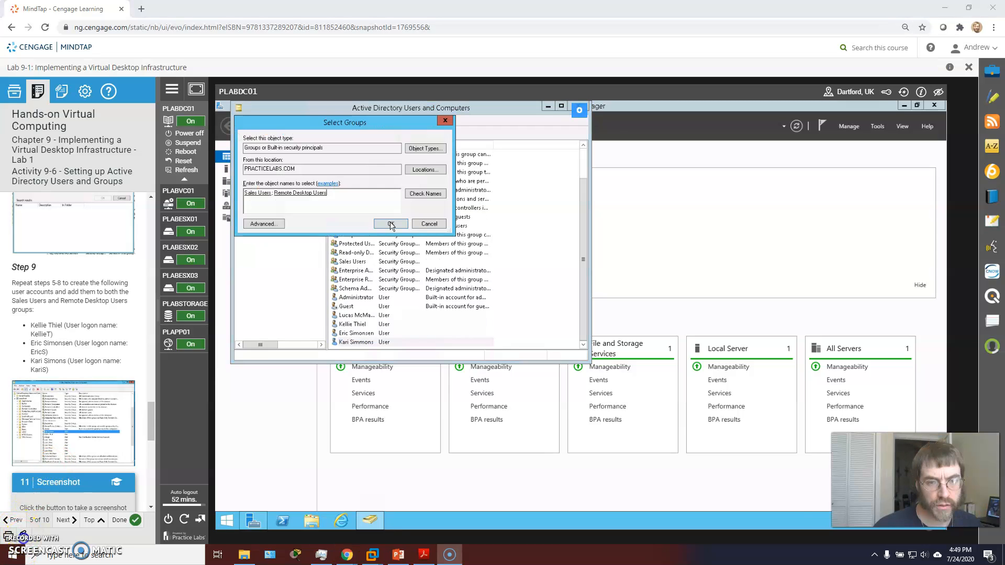
- Add the three remaining user accounts to Sales Users and Remote Desktop Users
click(390, 224)
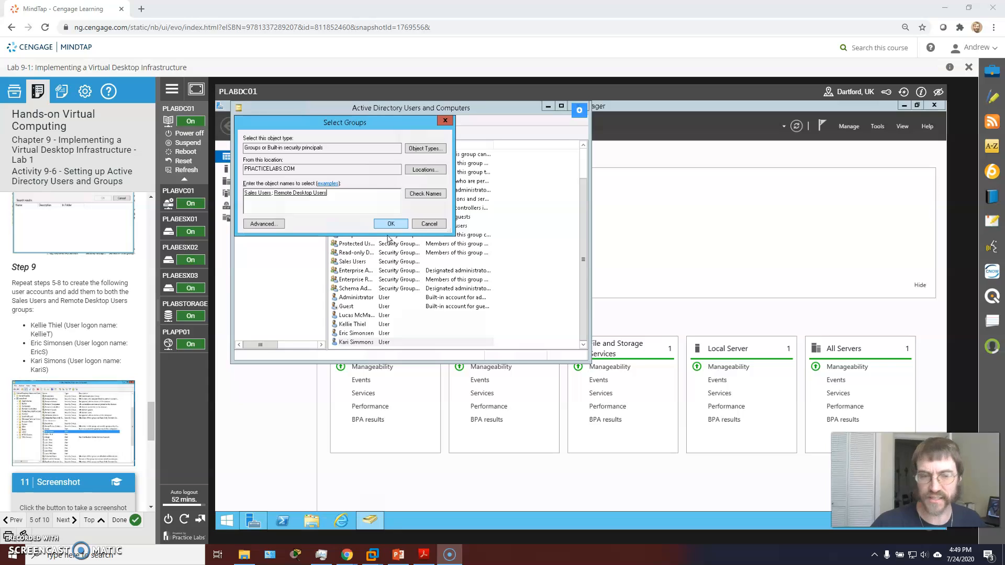
click(392, 224)
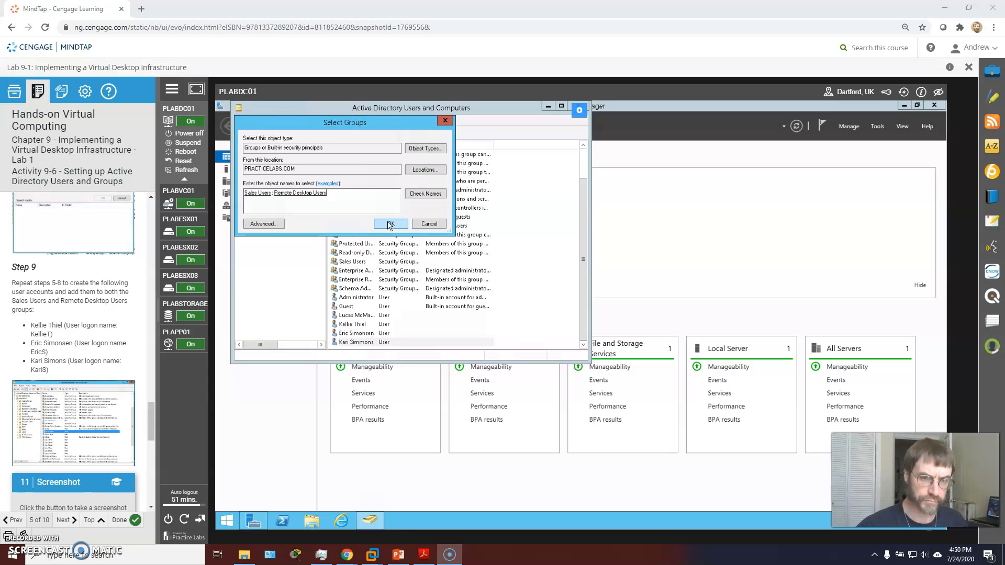
click(389, 225)
click(663, 350)
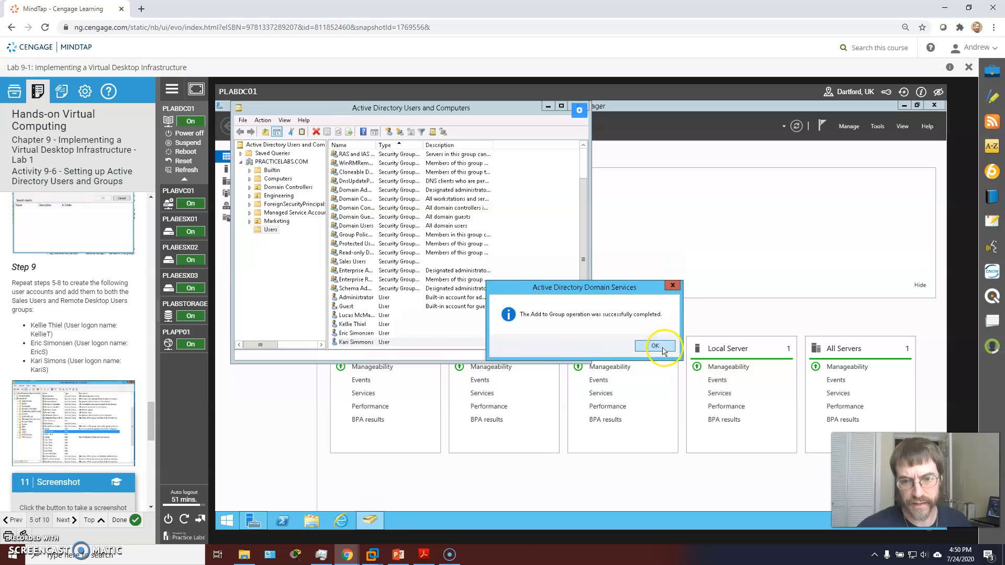
scroll(95, 335, down, 6)
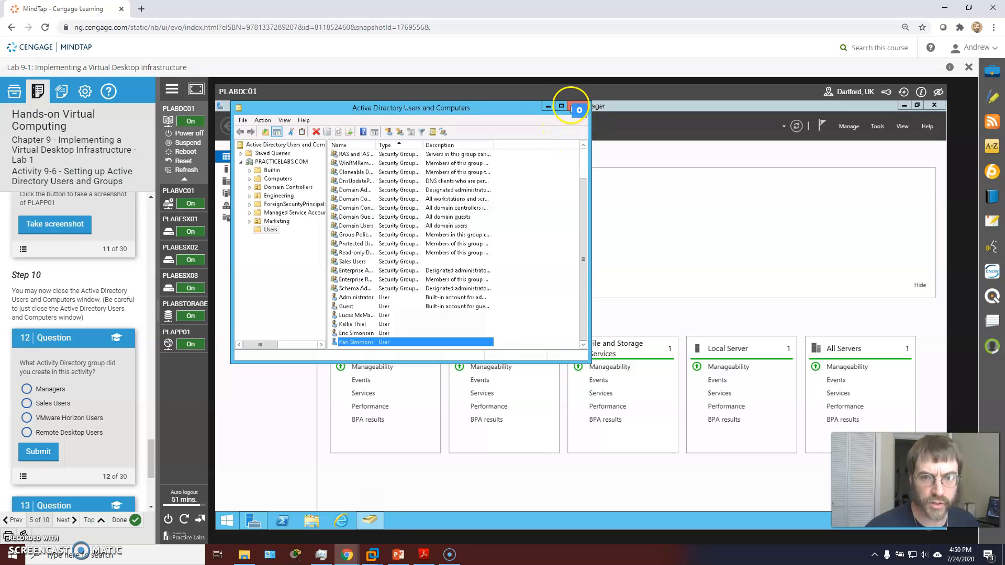
- Close the AD console, advance the lab to Activity 9-7, and switch to PLABVC01
click(574, 106)
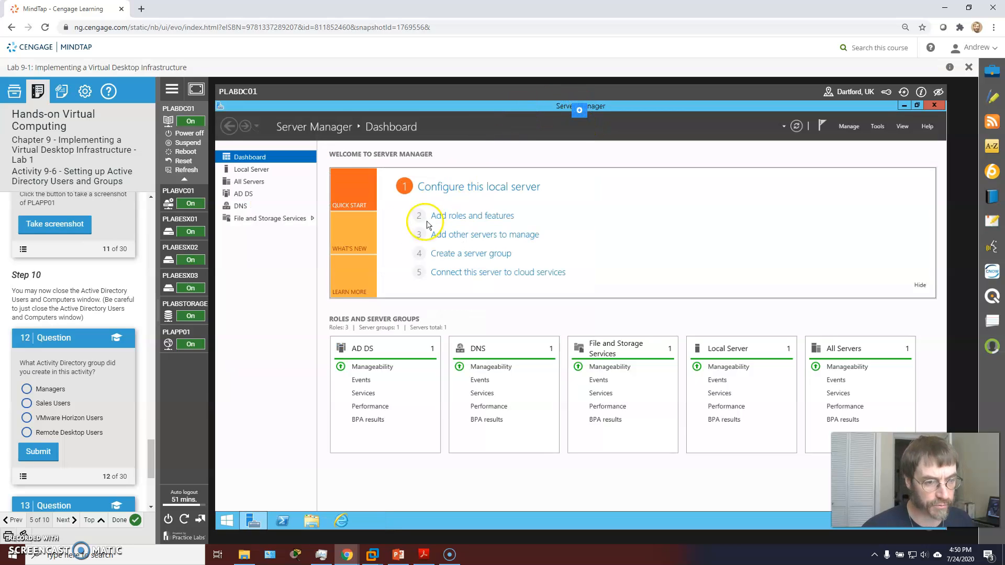
scroll(113, 278, down, 4)
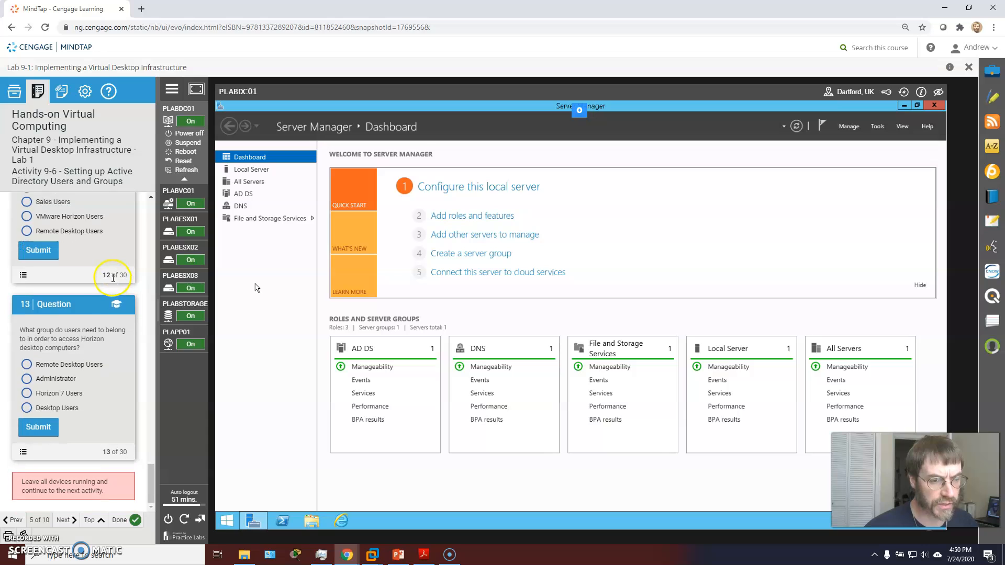
click(66, 520)
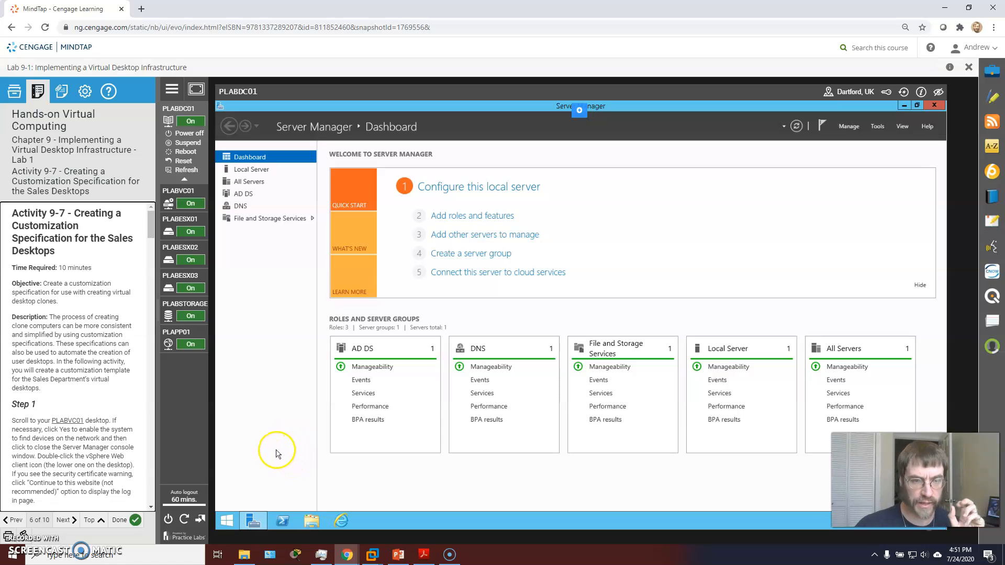
click(181, 194)
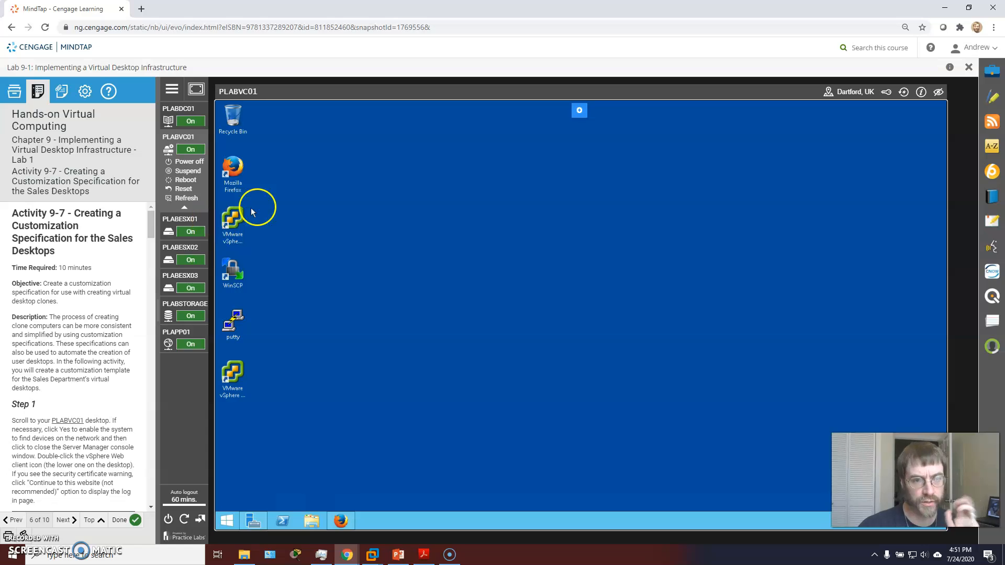